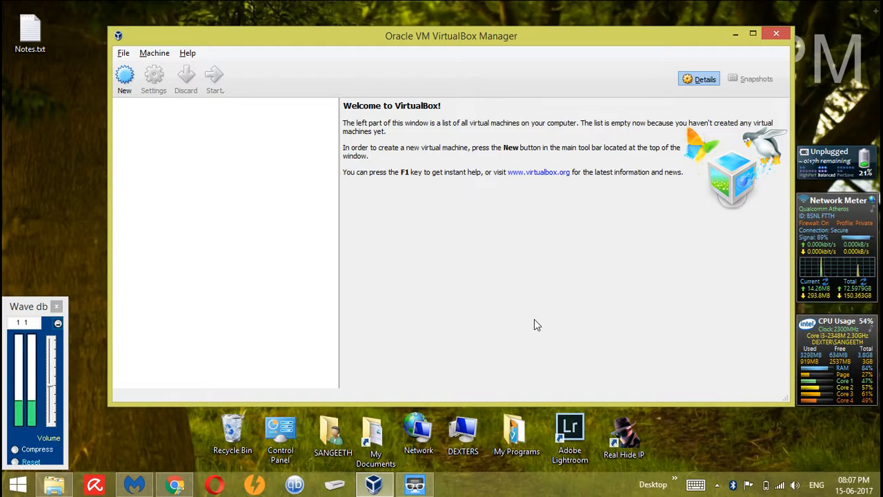
- View the VirtualBox downloads page in Chrome, and return to the VirtualBox Manager
left_click(177, 484)
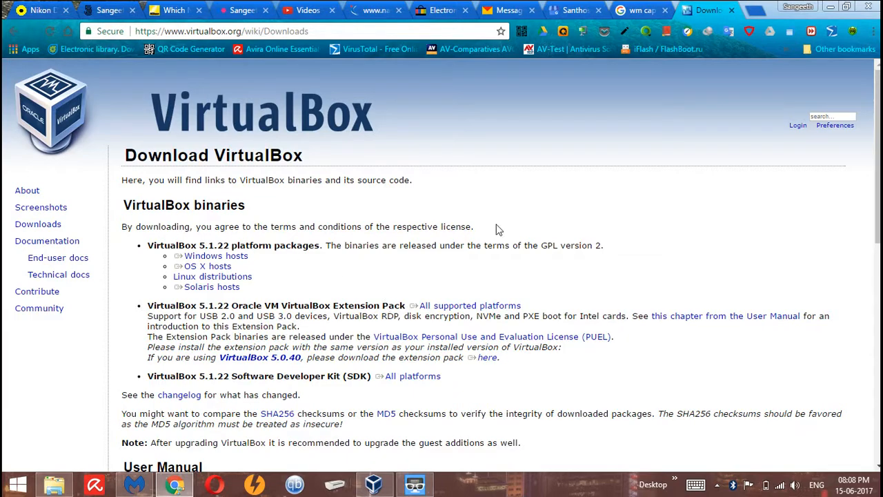
left_click(831, 8)
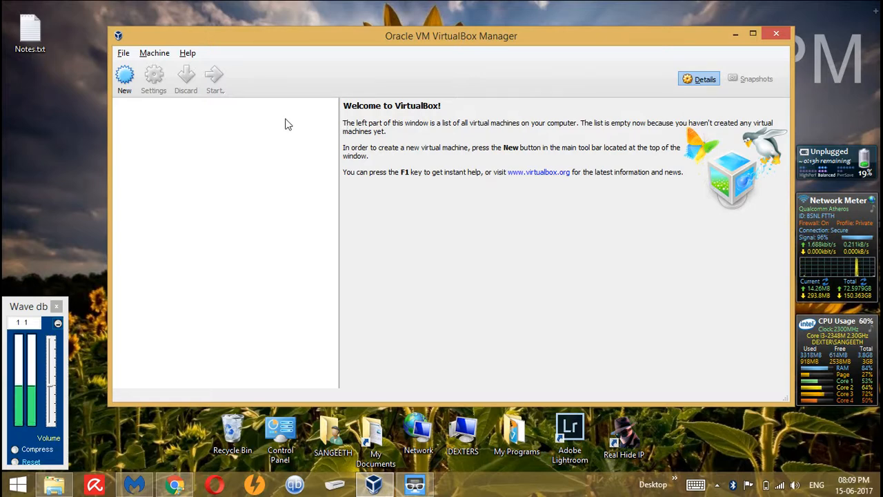
key("alt+Tab")
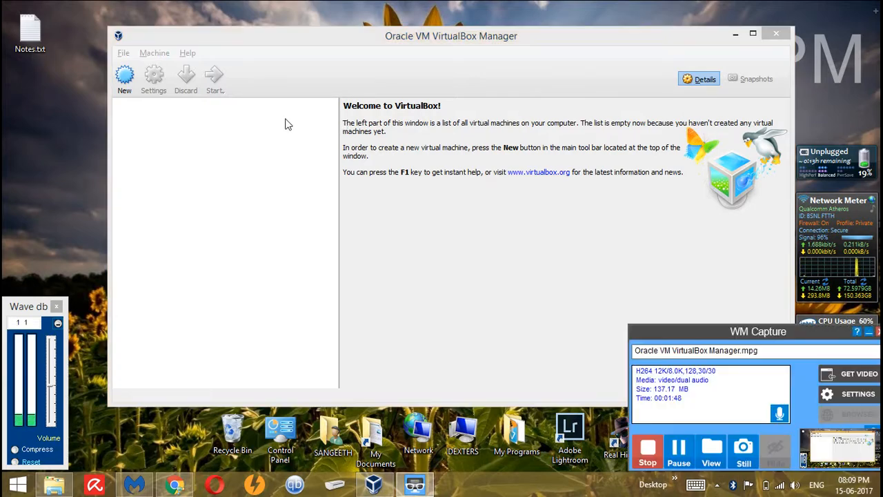
left_click(872, 334)
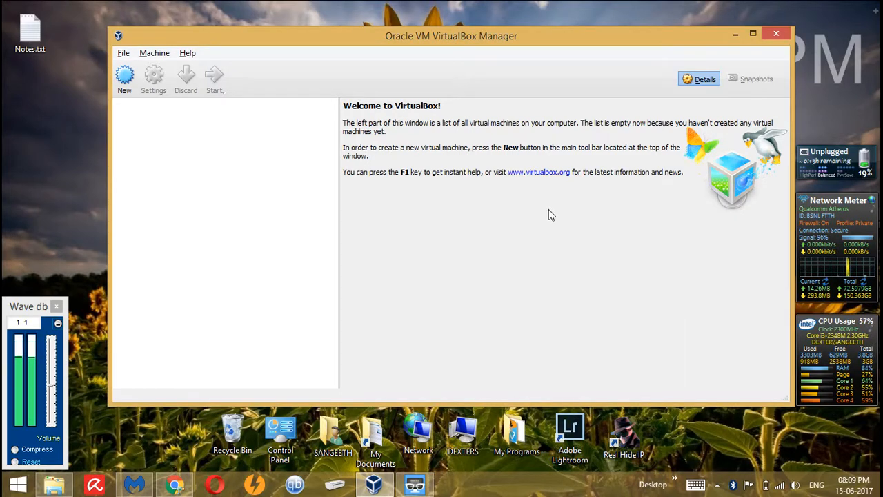
- Start a new virtual machine named "win xp_malware_test" with type Microsoft Windows and version Windows XP (32-bit)
left_click(129, 88)
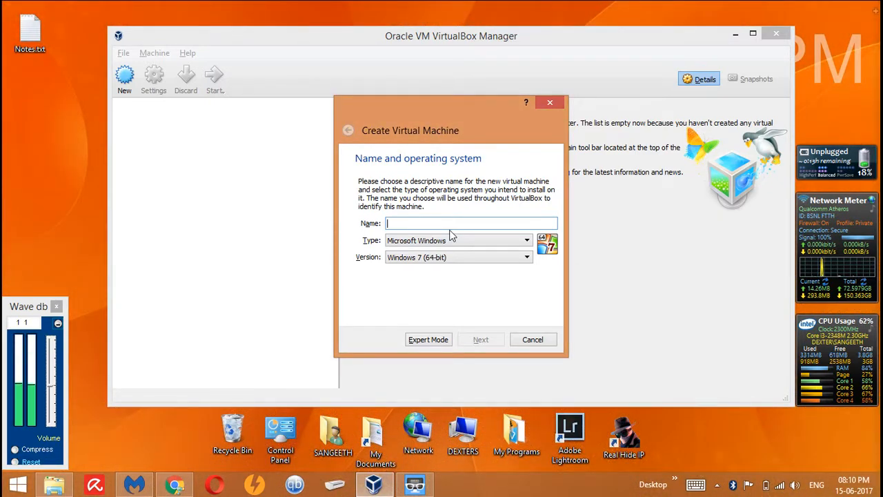
type("win")
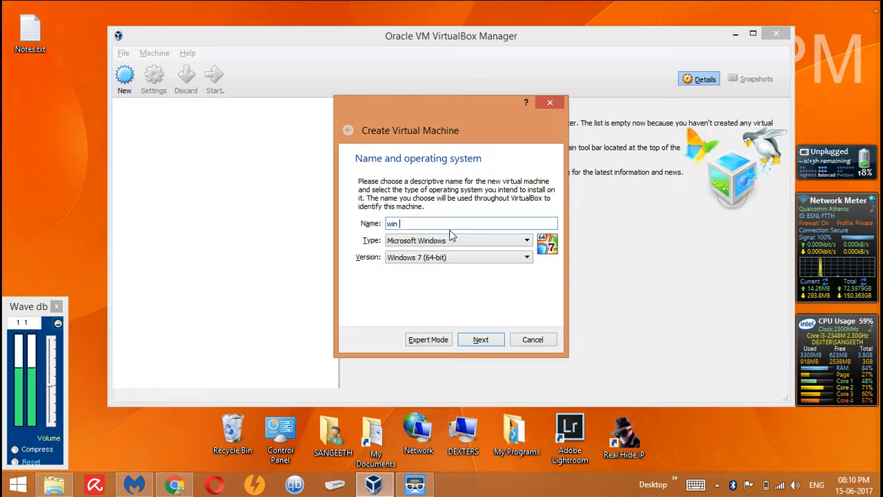
type(" xp")
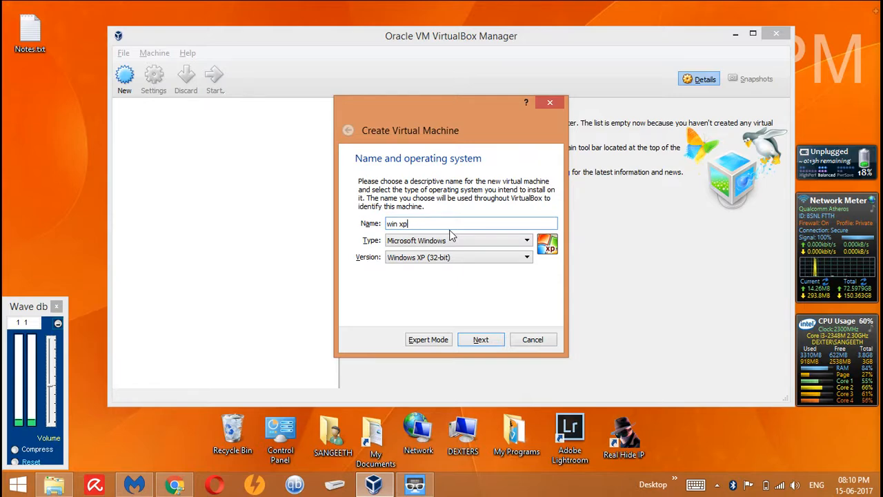
type("_")
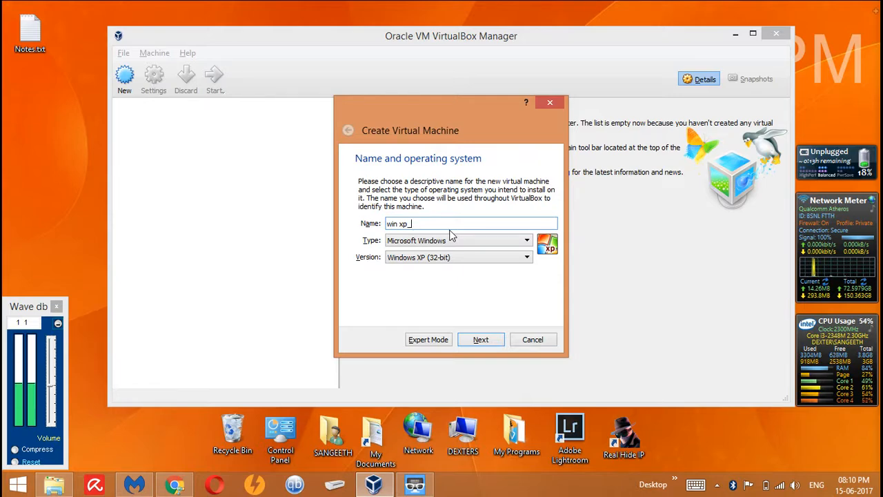
type("malwar")
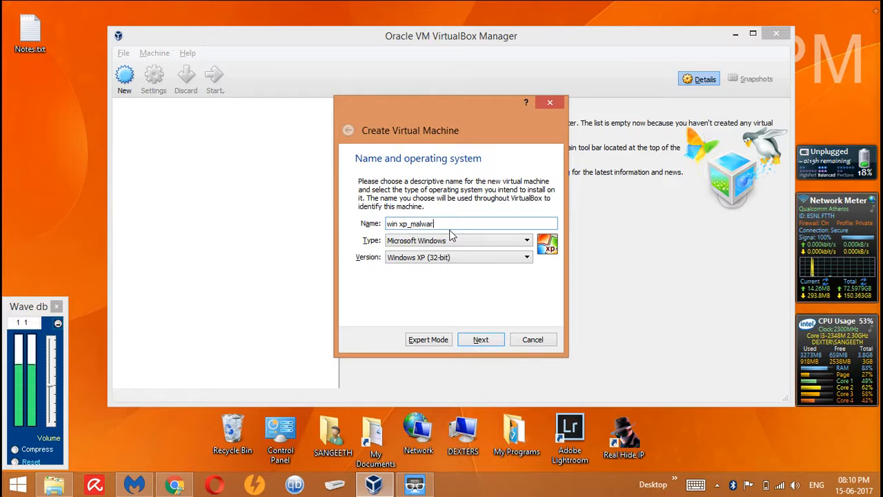
type("e")
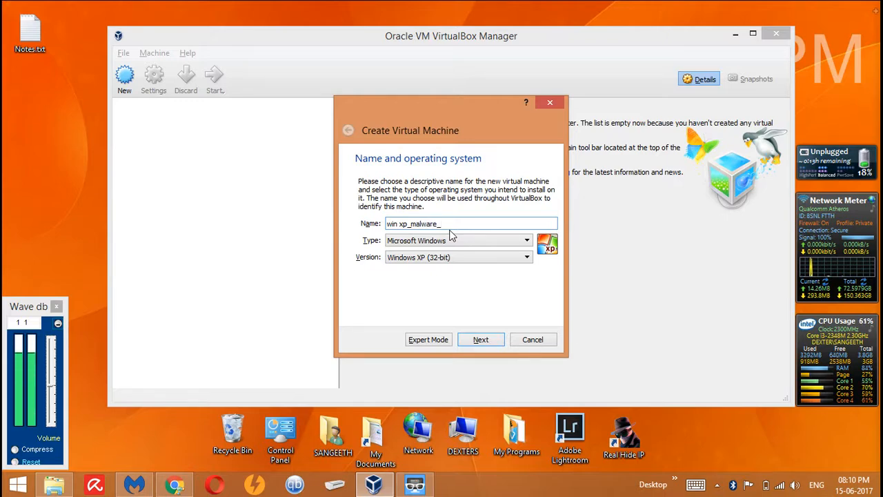
type("_test")
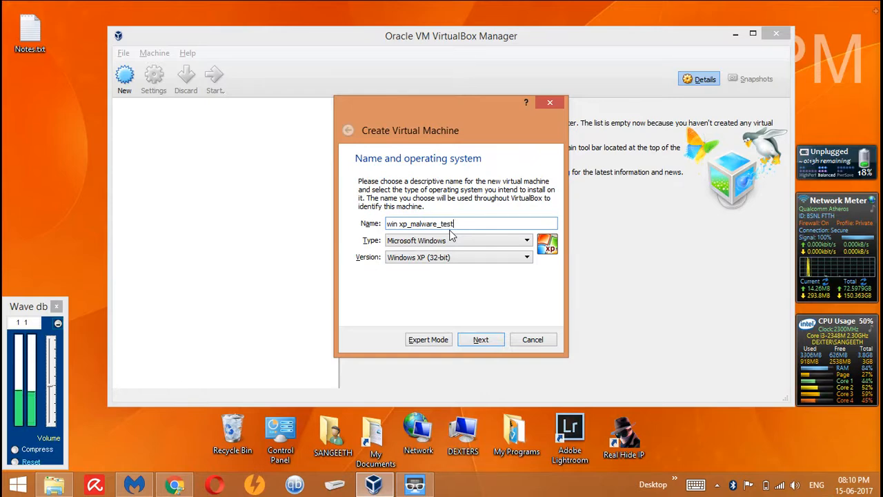
left_click(477, 341)
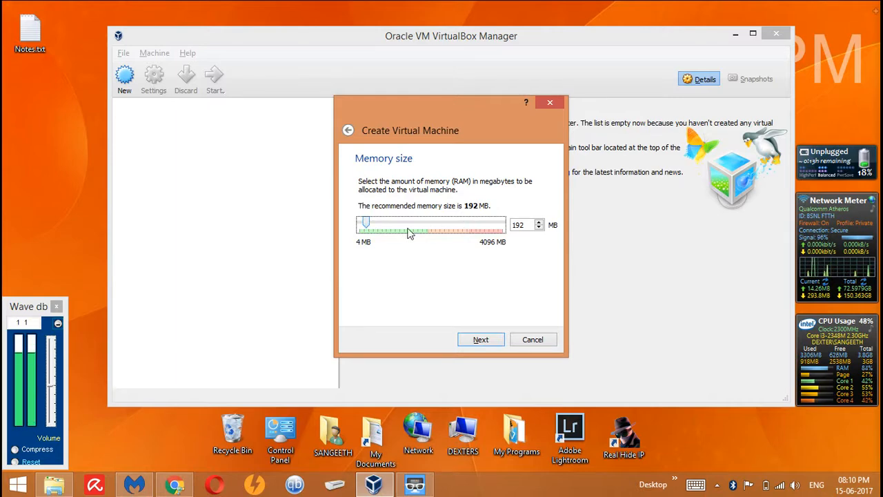
- Allocate 1222 MB of memory to the new virtual machine and continue to the hard disk options
left_click_drag(367, 223, 405, 228)
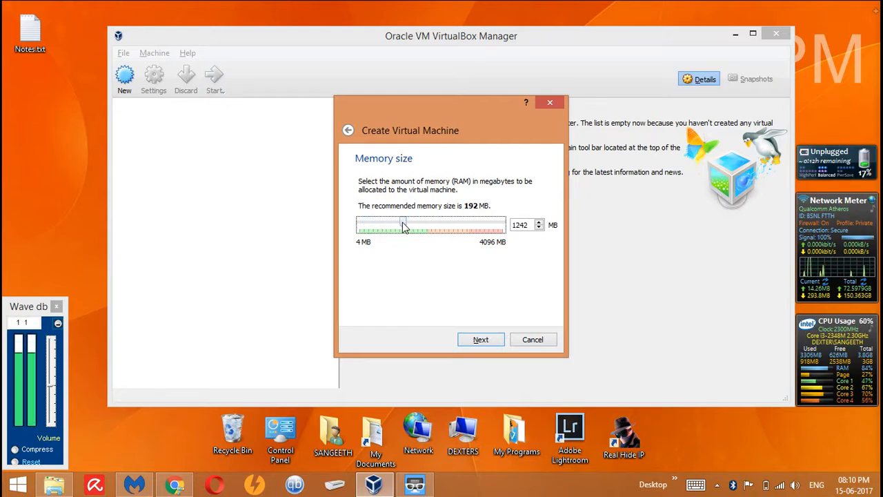
left_click_drag(405, 228, 398, 228)
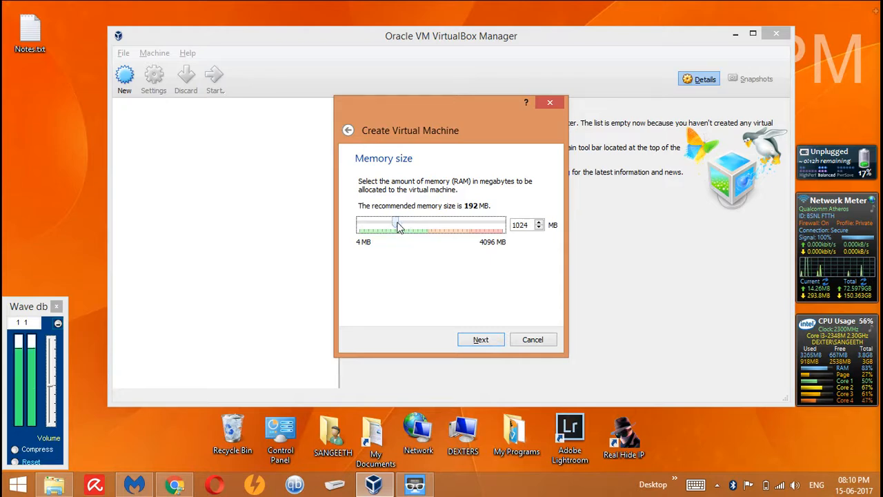
mouse_move(398, 228)
left_mouse_down()
mouse_move(413, 230)
mouse_move(403, 225)
left_mouse_up()
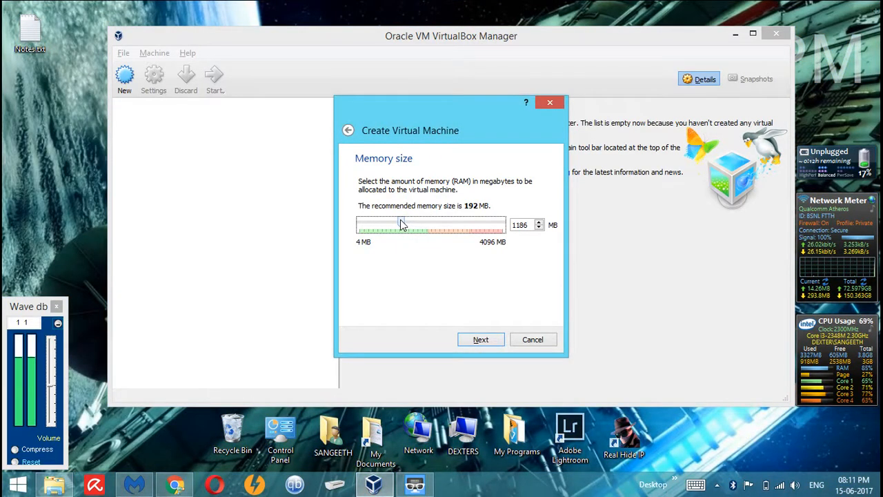
left_click_drag(403, 224, 404, 224)
double_click(525, 233)
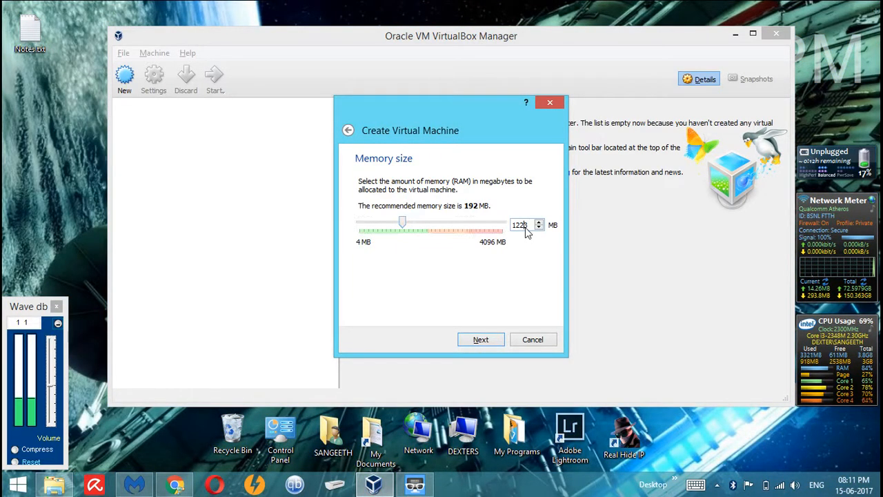
type("1222")
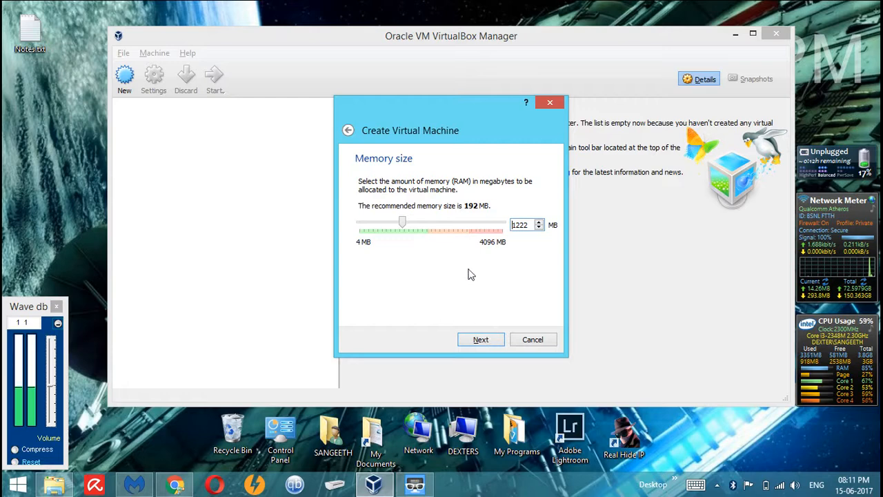
left_click(481, 339)
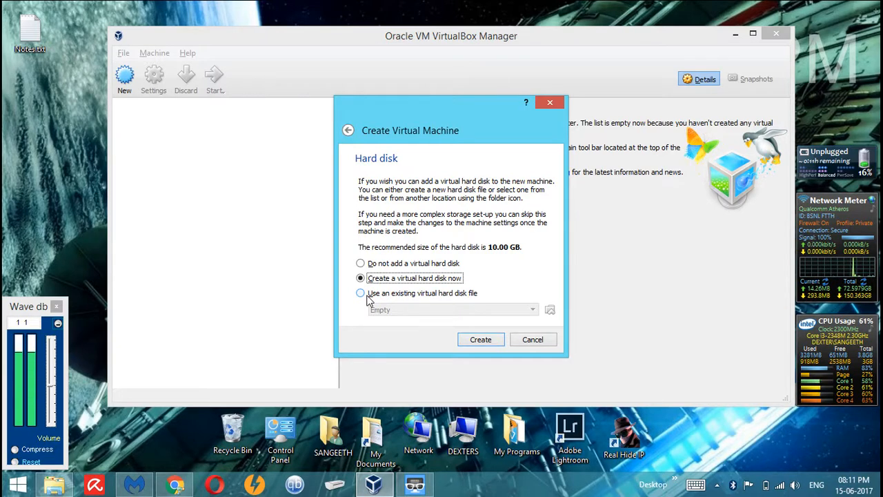
- Choose to create a new virtual hard disk as a VDI (VirtualBox Disk Image) with dynamically allocated storage
left_click(480, 340)
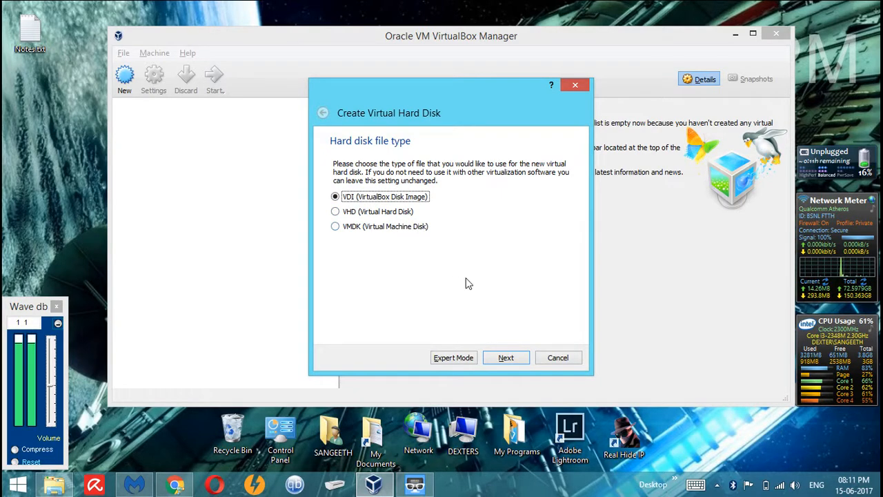
left_click(507, 357)
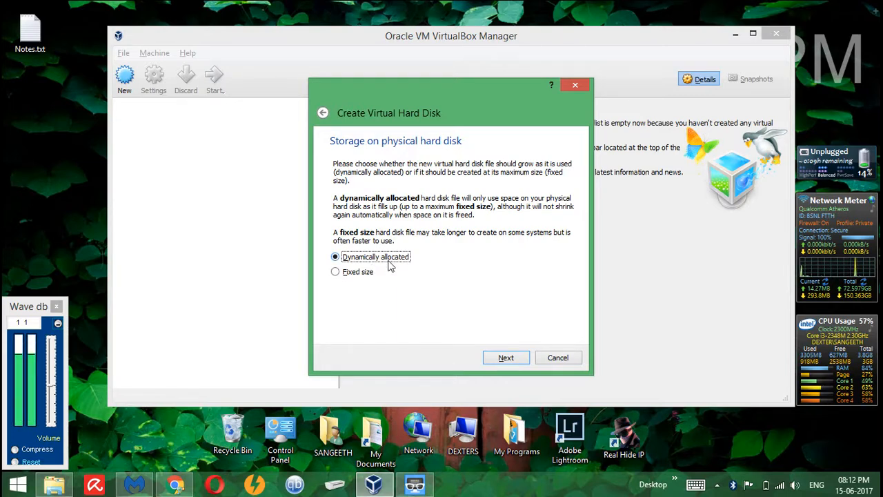
left_click(365, 273)
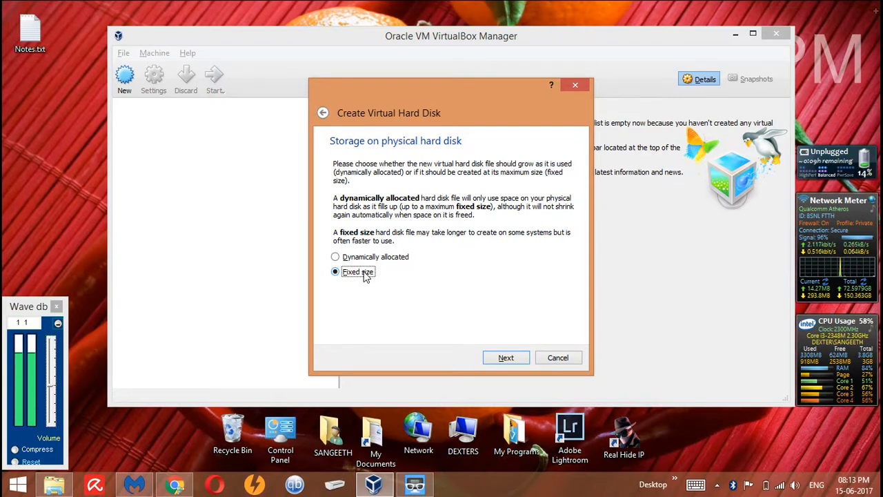
left_click(365, 258)
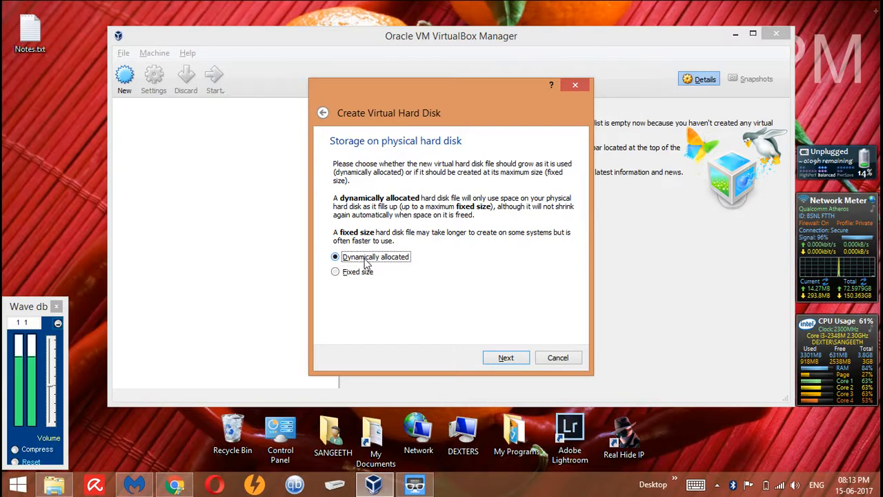
left_click(494, 358)
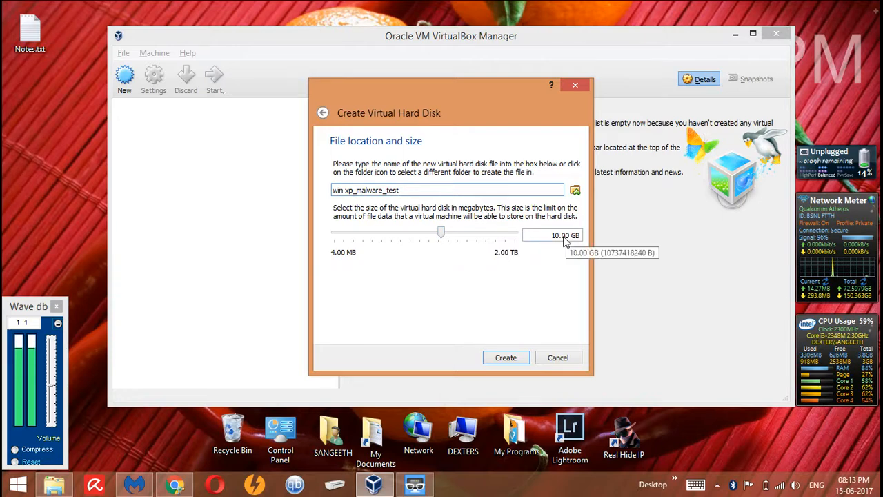
- Set the virtual hard disk's size to 25.58 GB and create the disk
left_click(443, 235)
left_click_drag(443, 233, 455, 239)
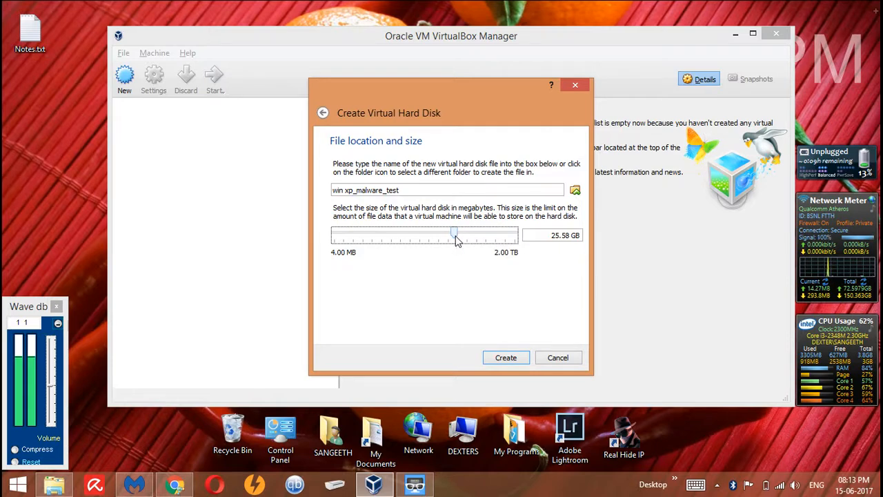
left_click(504, 357)
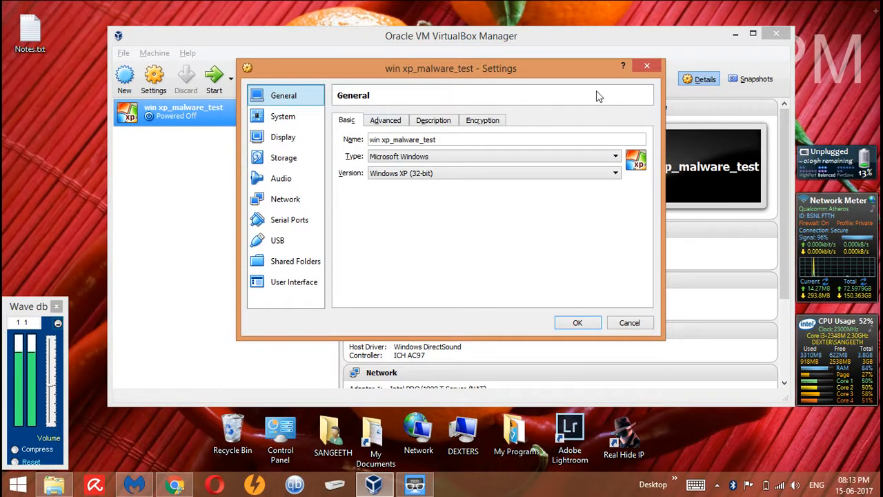
- Start the win xp_malware_test virtual machine without choosing a start-up disk, and dismiss the keyboard capture notice
left_click(642, 71)
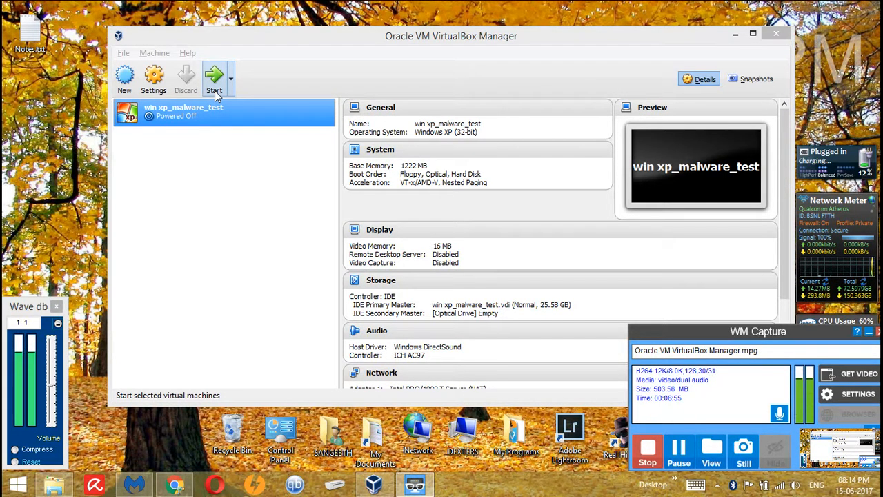
left_click(214, 82)
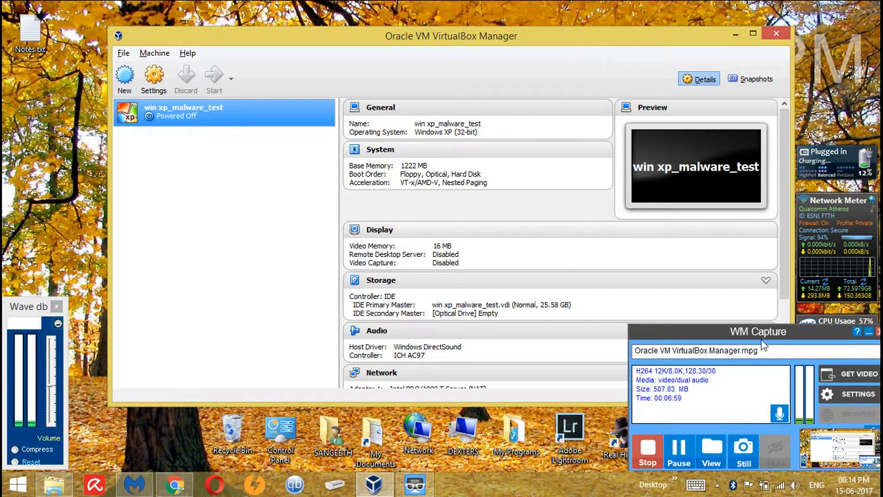
left_click(869, 332)
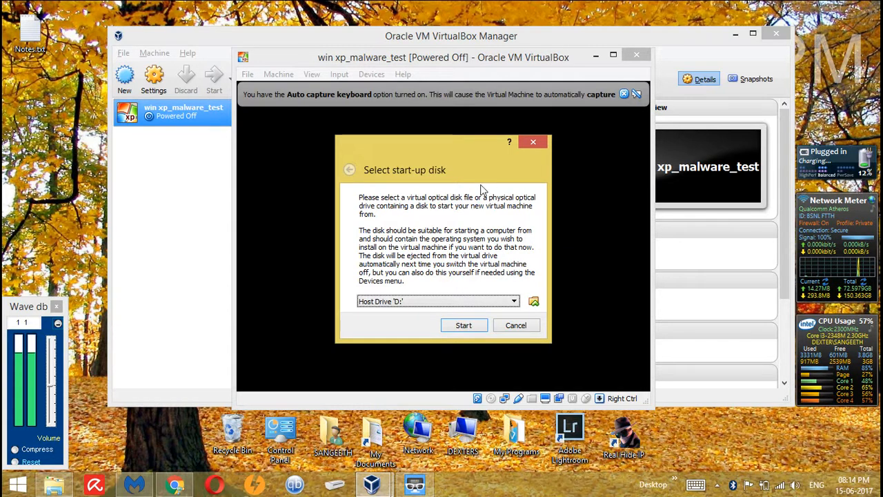
left_click(454, 303)
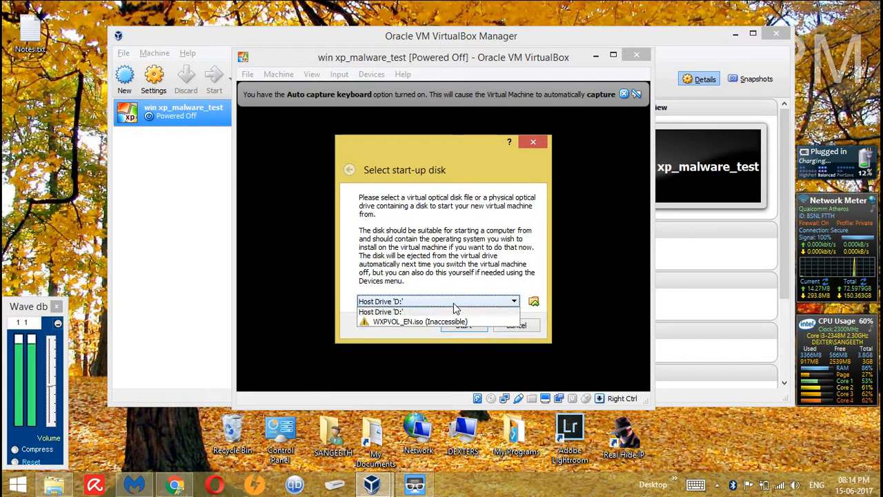
left_click(454, 303)
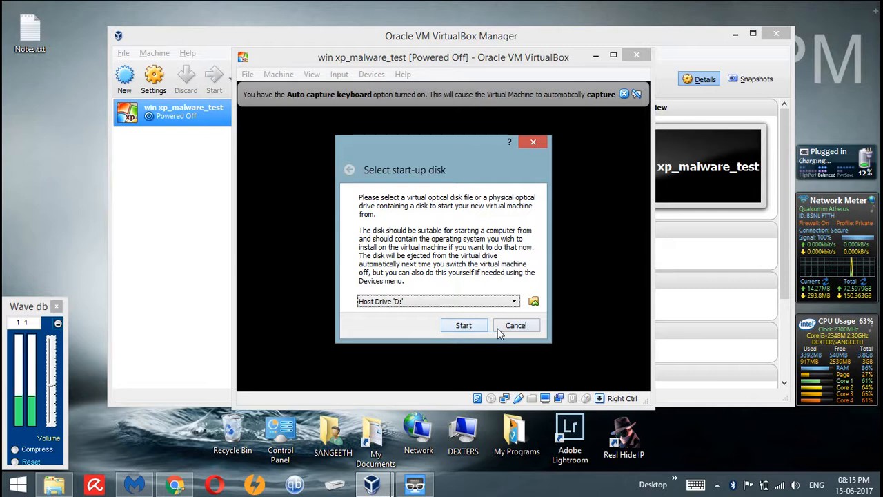
left_click(498, 328)
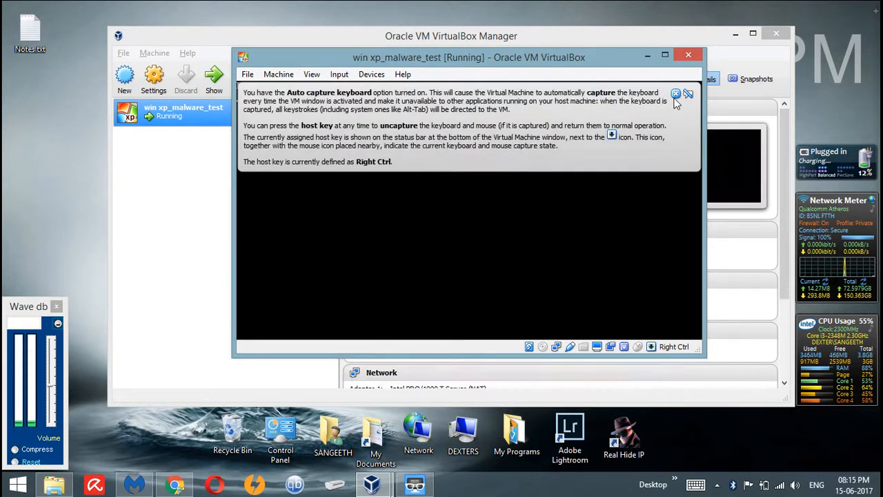
left_click(676, 94)
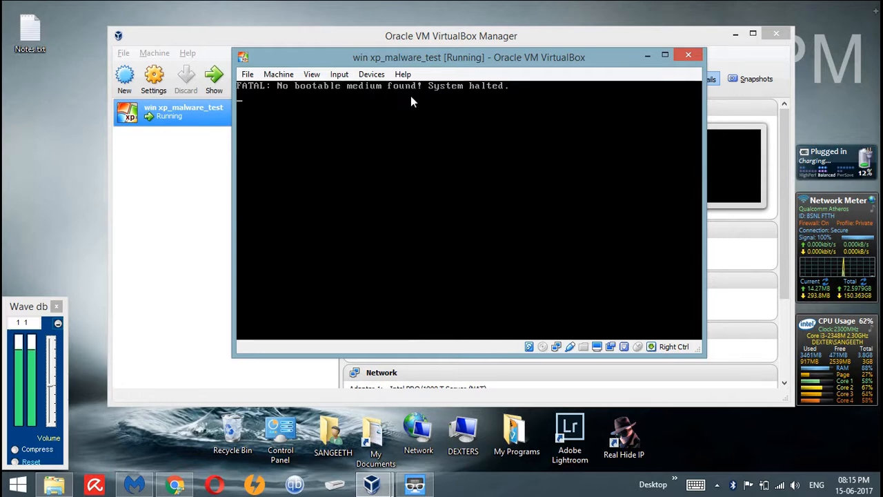
- Insert the WXPVOL_EN.iso disk image into the running virtual machine's optical drive
left_click(364, 75)
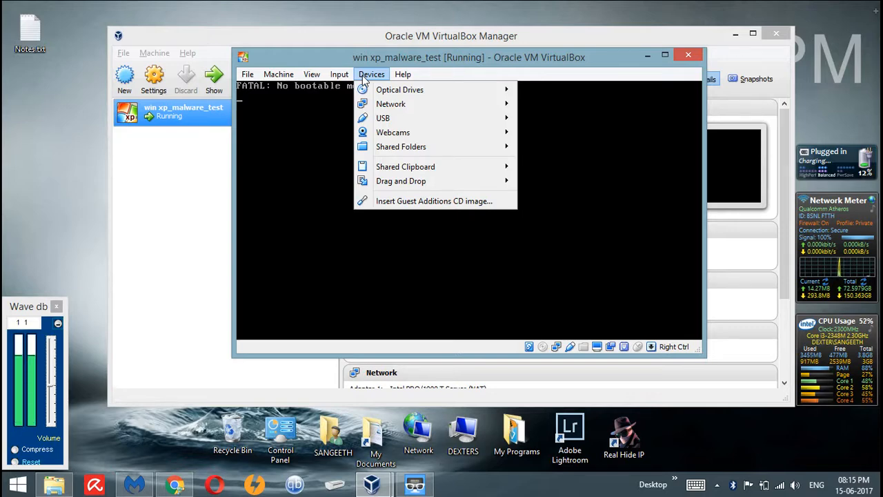
mouse_move(398, 97)
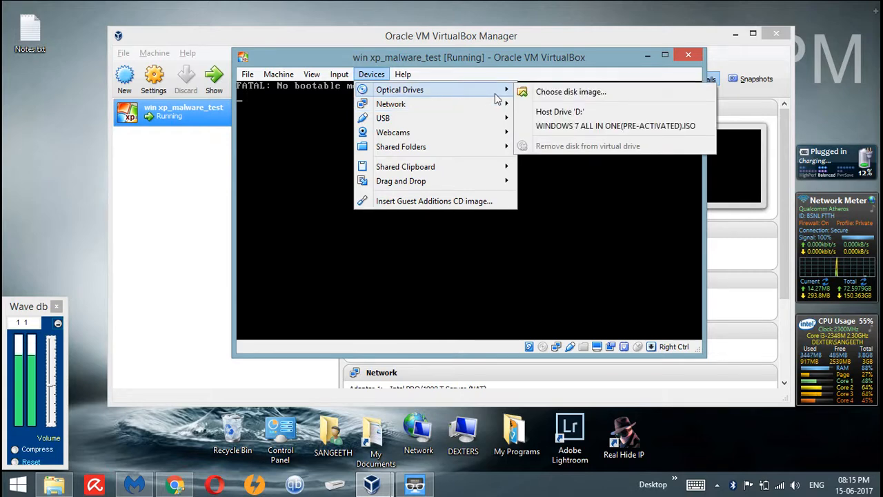
left_click(532, 96)
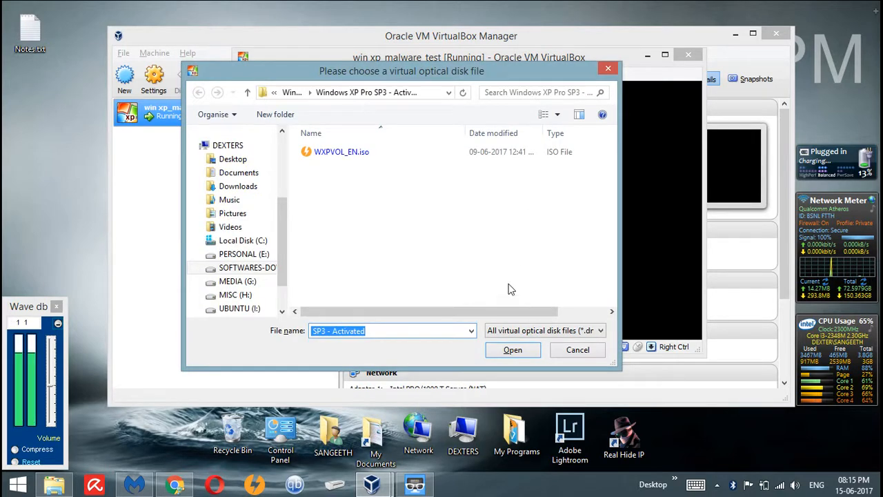
left_click(358, 156)
left_click(511, 350)
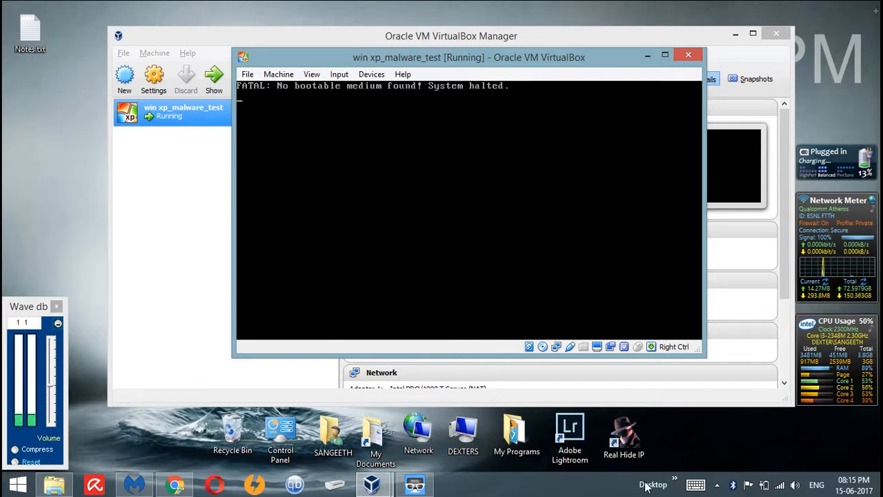
left_click(416, 487)
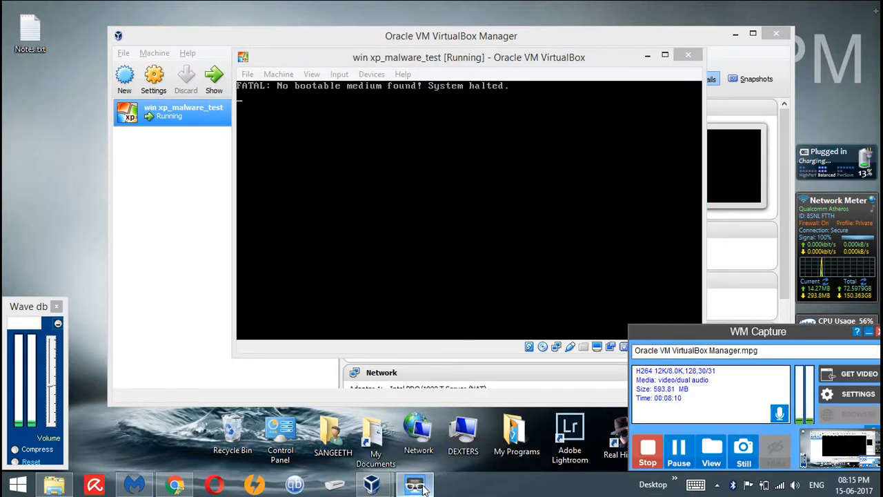
left_click(678, 455)
left_click(679, 452)
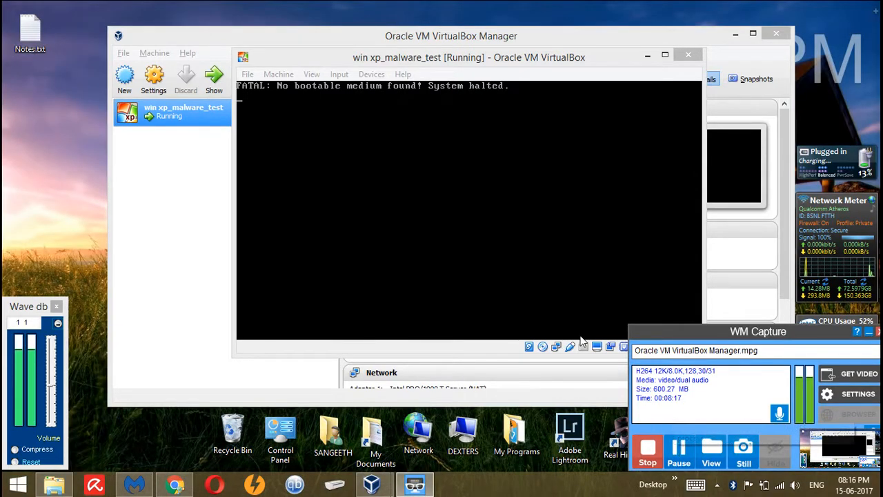
- Dismiss the mouse capture notice without capturing, and reset the win xp_malware_test virtual machine
left_click(531, 239)
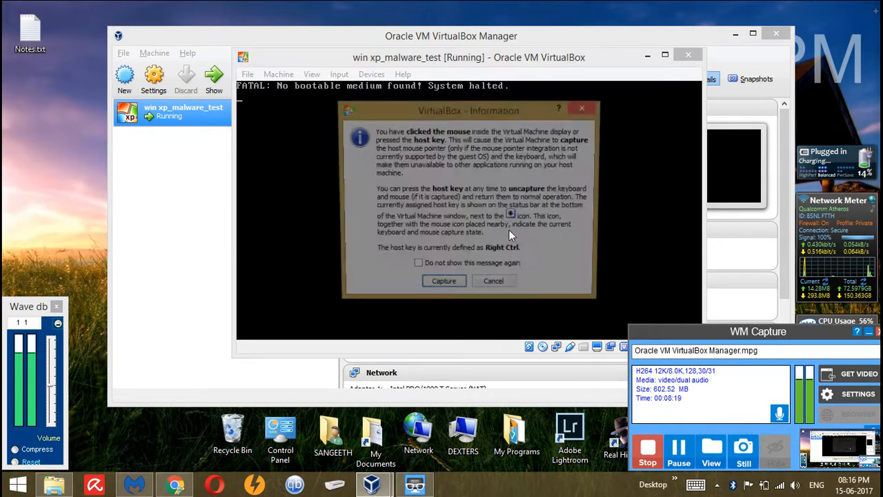
left_click(494, 286)
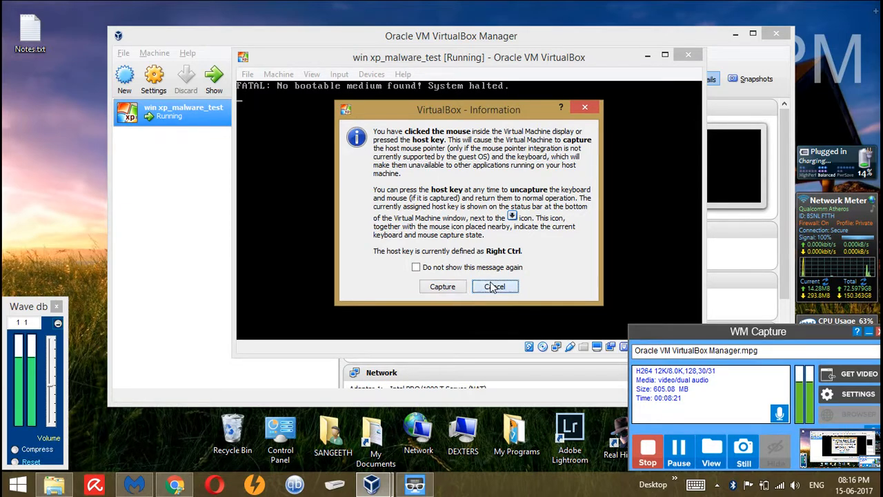
left_click(249, 75)
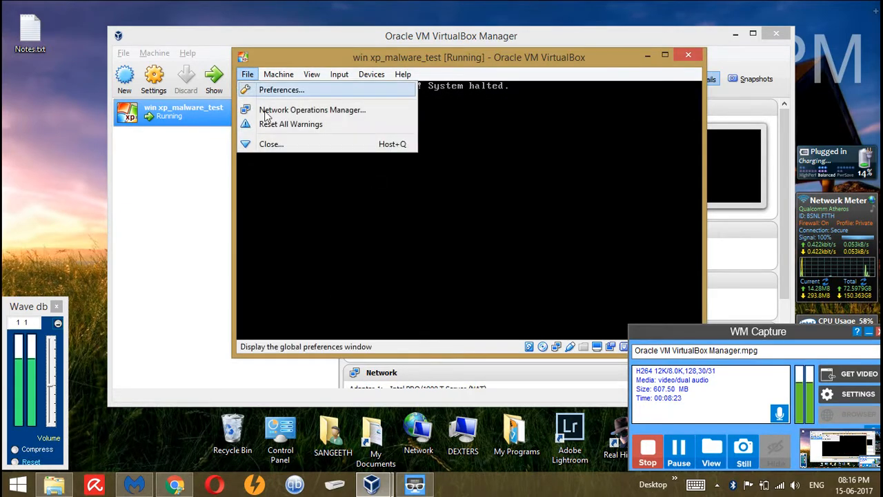
mouse_move(277, 80)
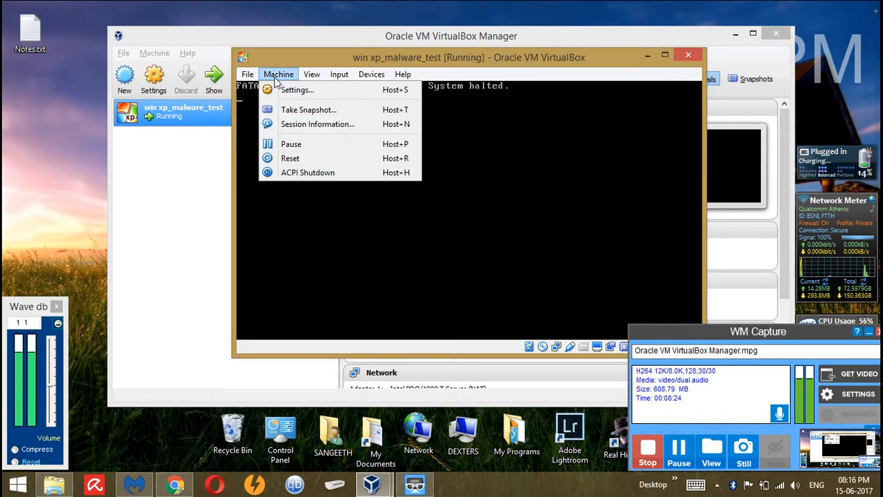
left_click(291, 159)
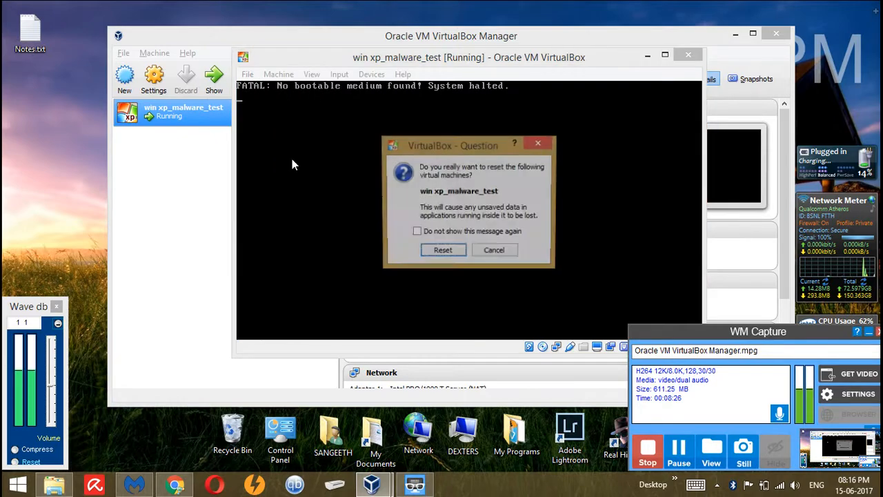
left_click(426, 253)
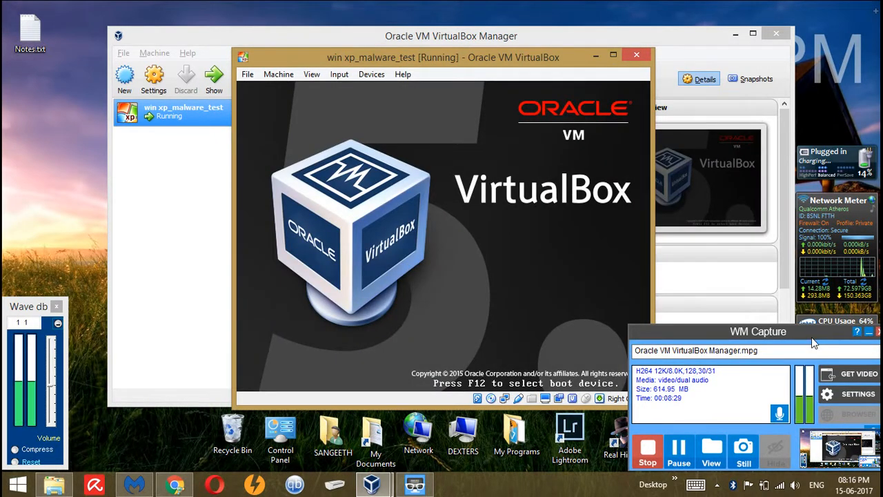
- Minimize the screen recorder and close the mouse pointer integration notice shown over Windows Setup
left_click(869, 334)
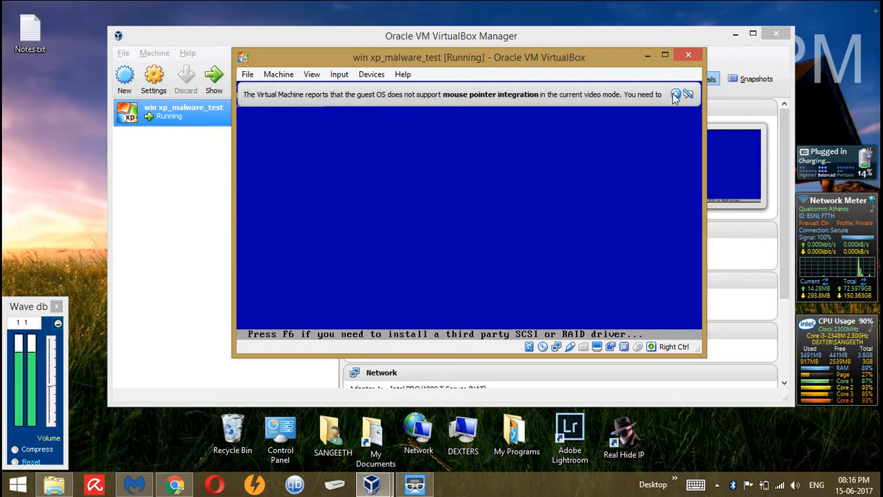
left_click(675, 93)
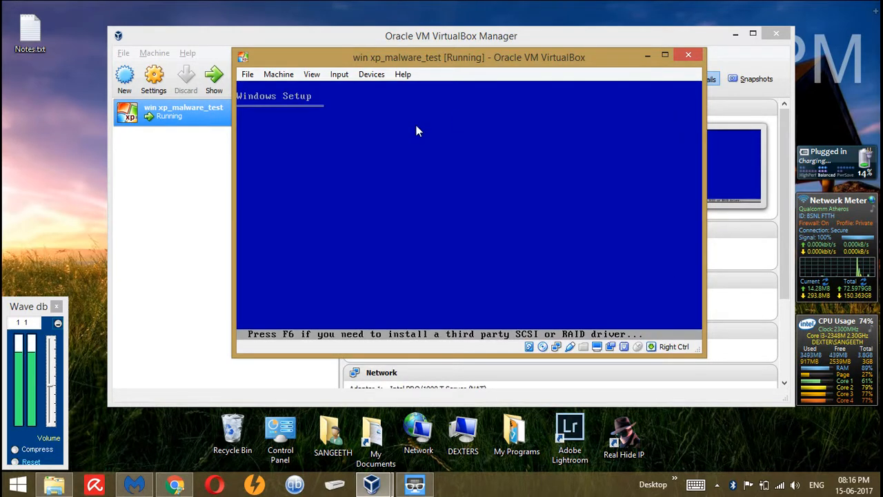
left_click(662, 56)
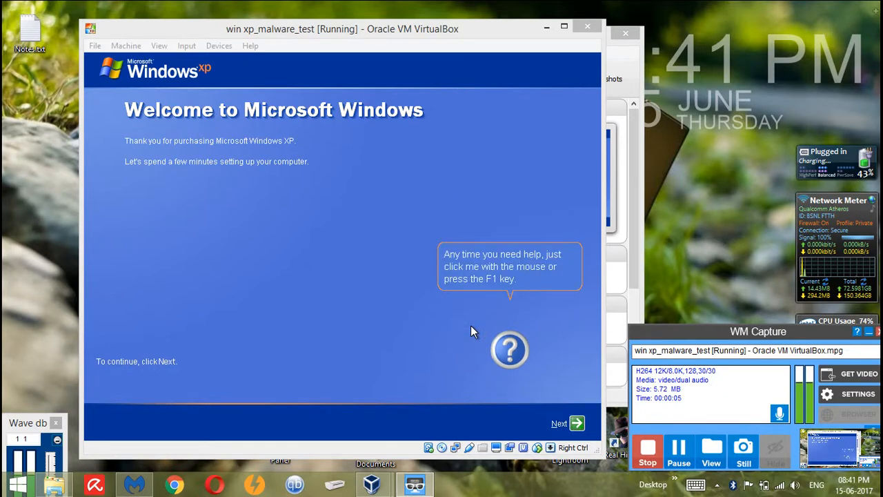
- Decline Automatic Updates with Not right now in the Windows XP welcome setup and skip the Internet connectivity check
left_click(575, 424)
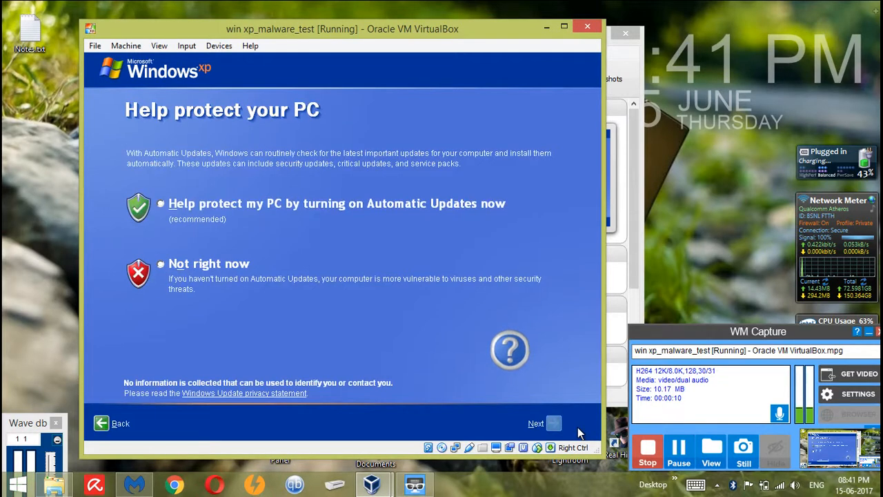
left_click(174, 266)
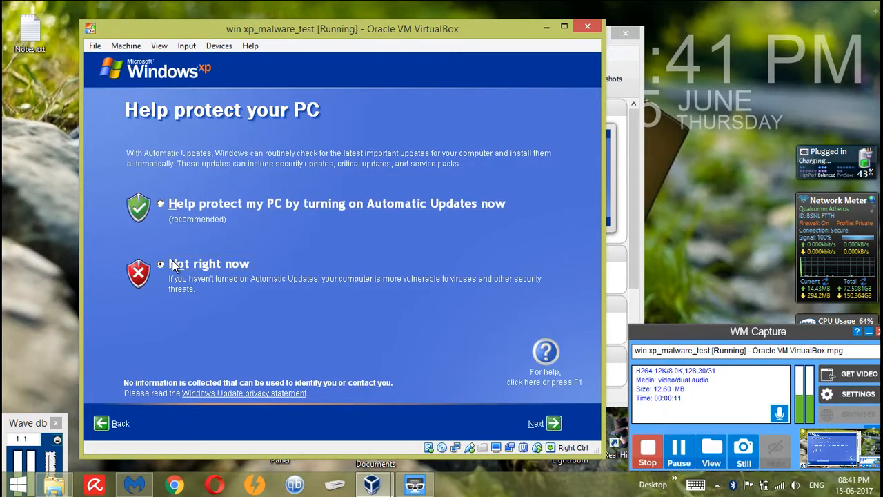
left_click(554, 423)
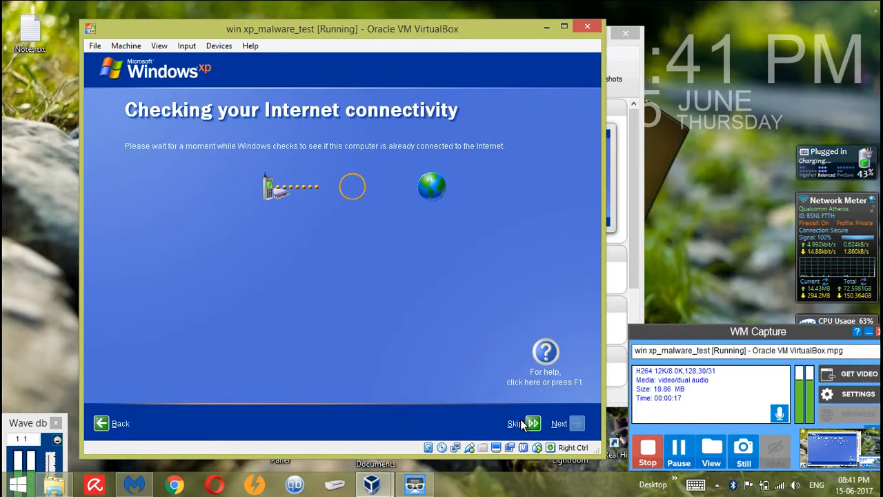
left_click(526, 426)
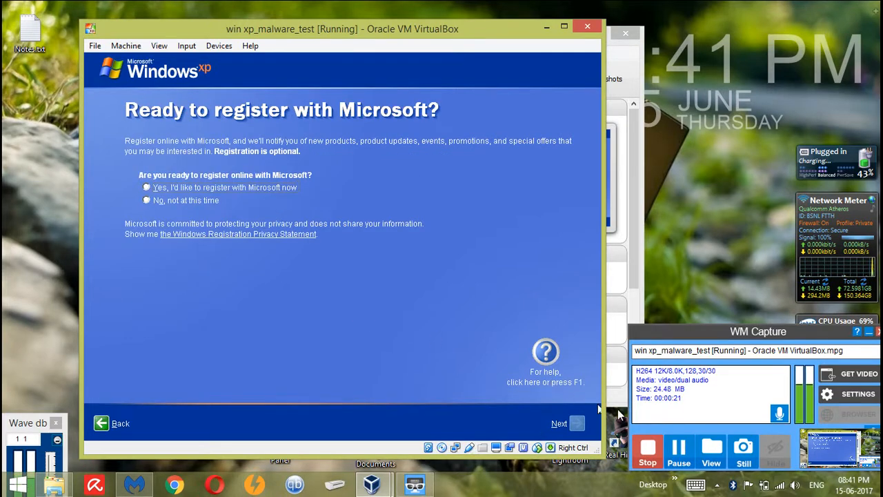
left_click(679, 449)
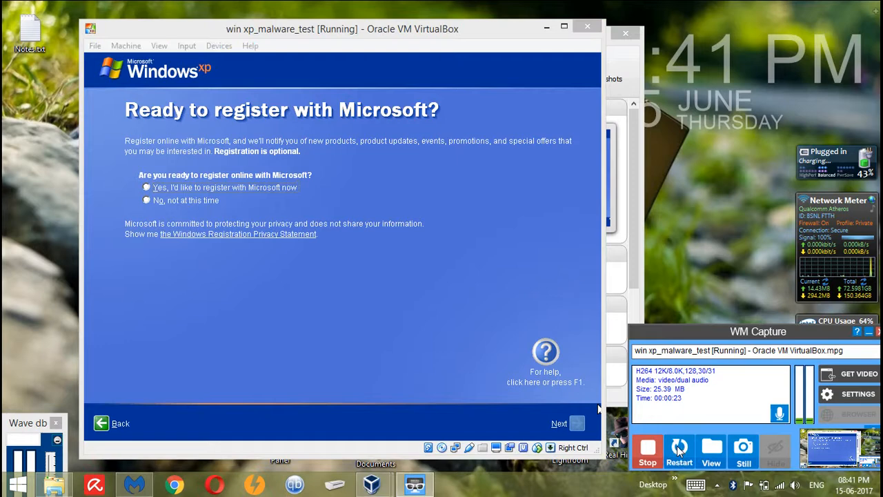
left_click(679, 448)
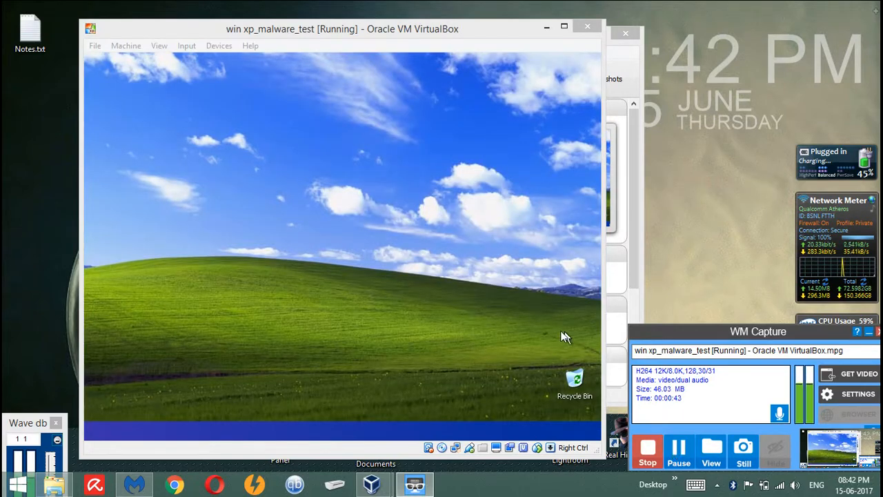
left_click(410, 42)
key("super")
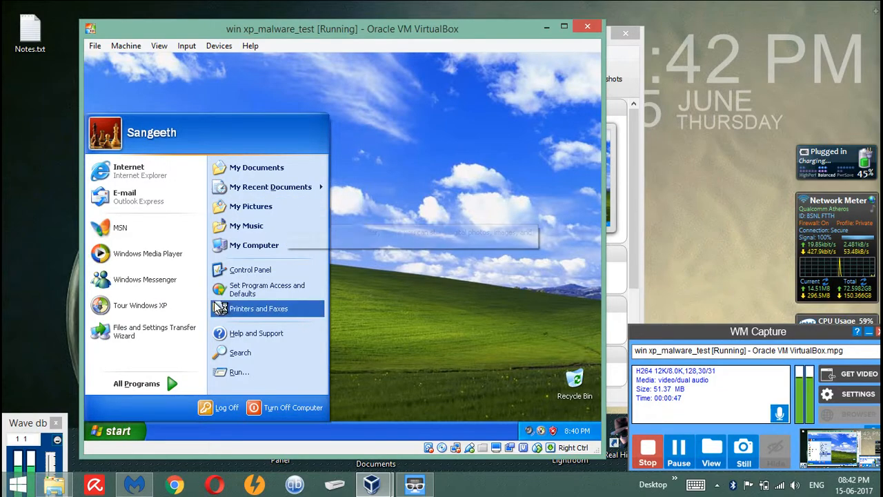
left_click(122, 430)
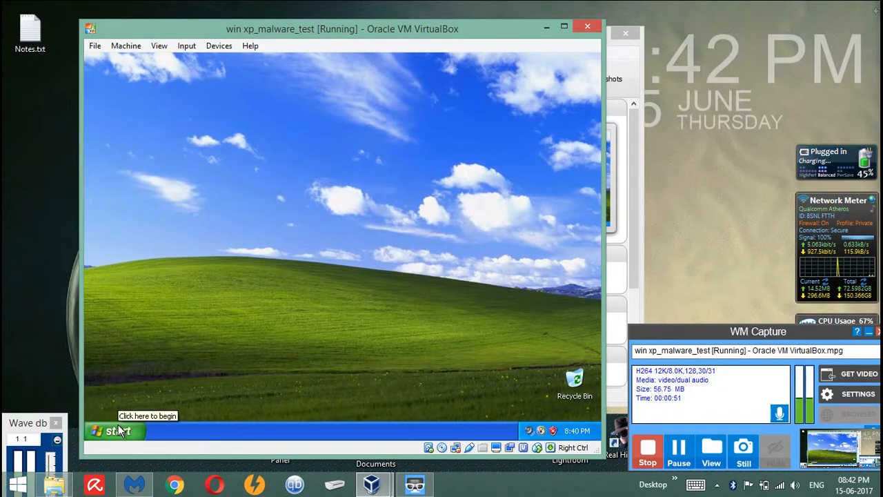
left_click(121, 430)
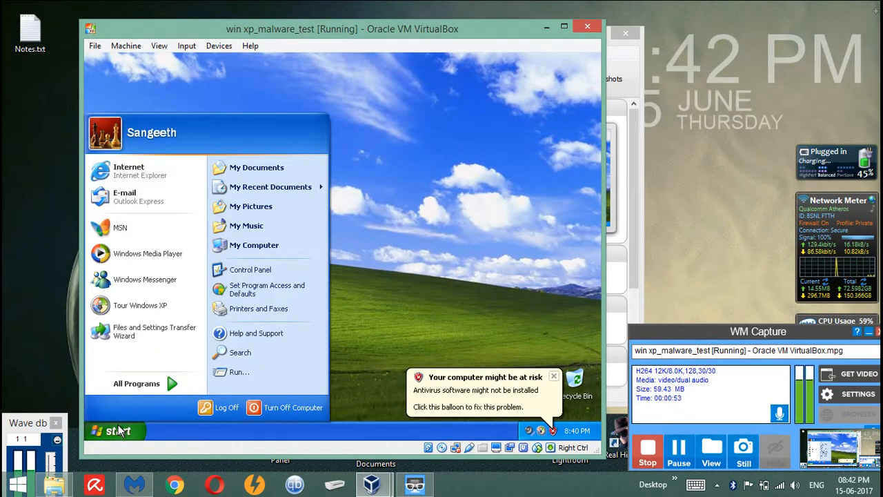
left_click(430, 269)
- Show the My Documents, My Computer and My Network Places icons on the Windows XP desktop through its display properties
right_click(430, 268)
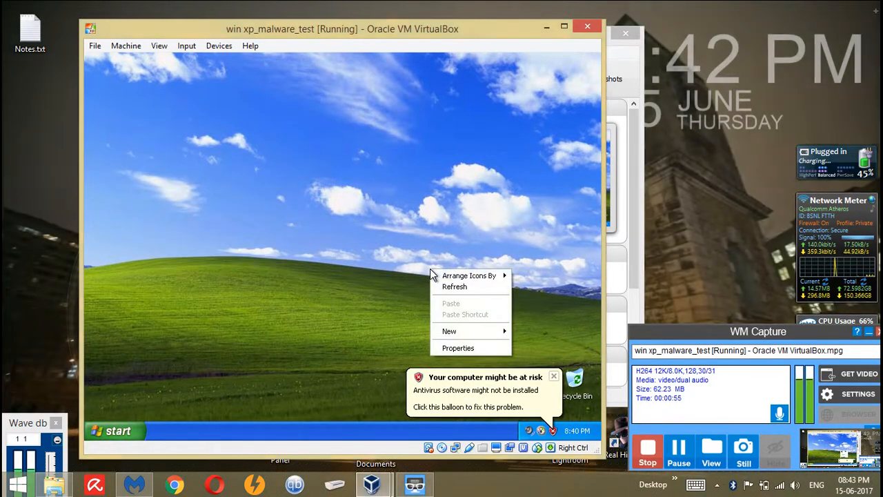
left_click(457, 348)
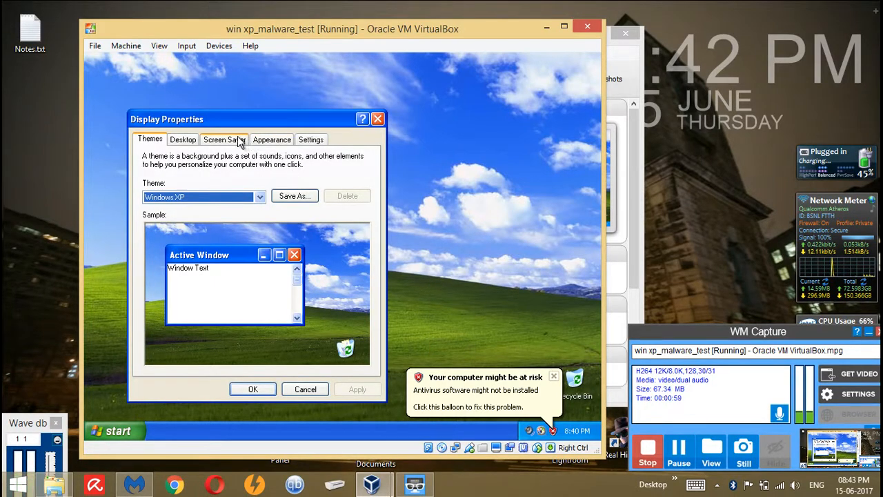
left_click(240, 140)
left_click(183, 141)
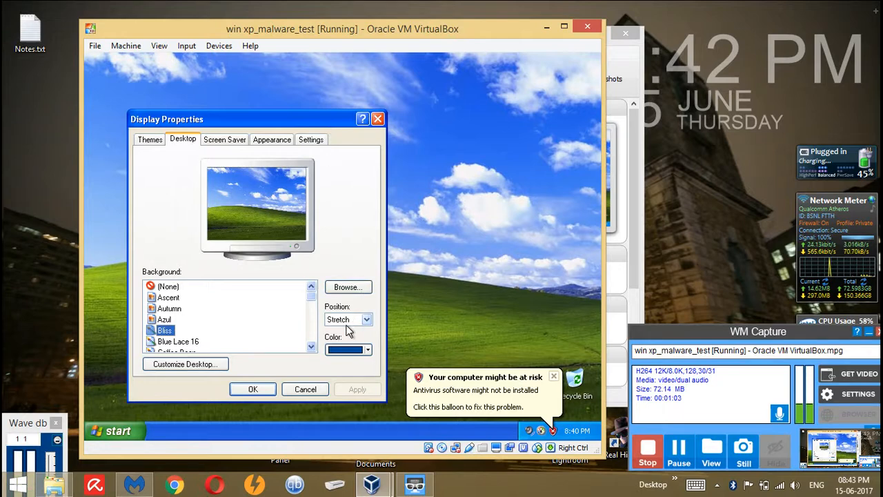
left_click(209, 366)
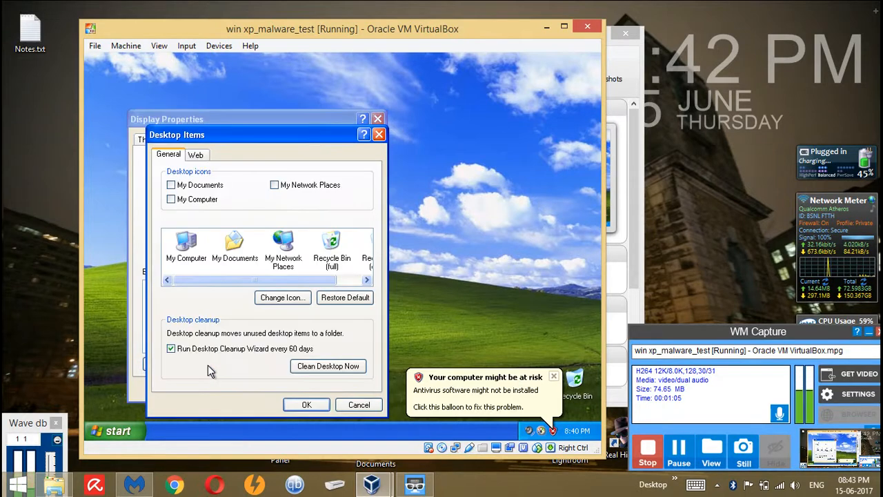
left_click(201, 186)
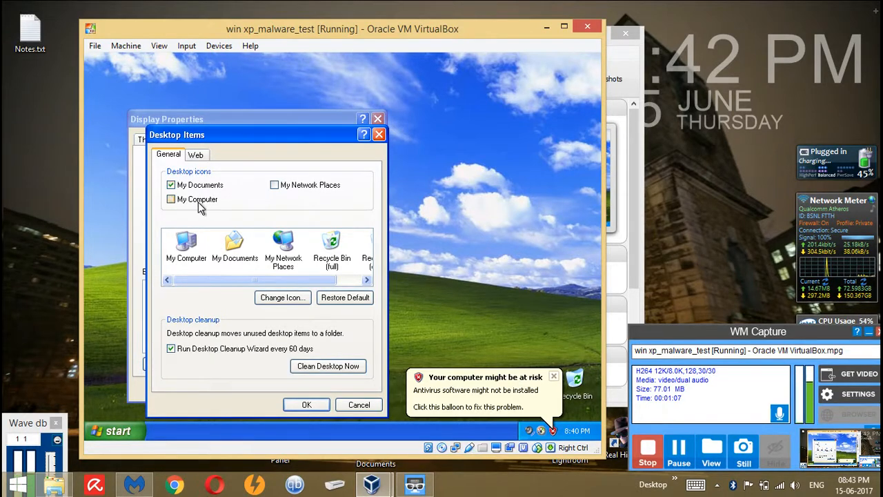
left_click(204, 199)
left_click(278, 187)
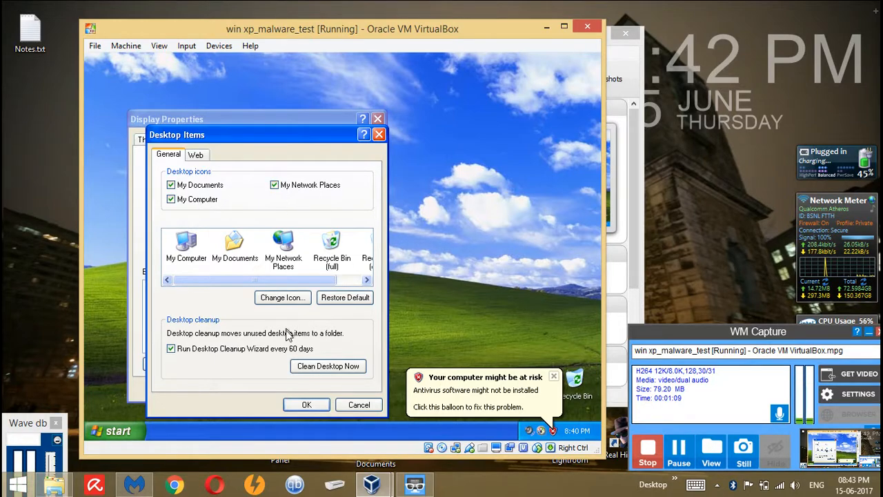
left_click(306, 406)
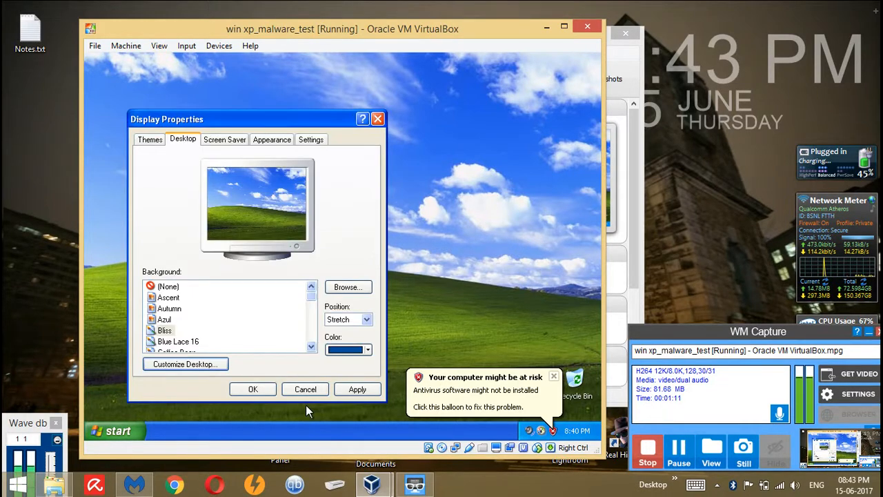
left_click(261, 386)
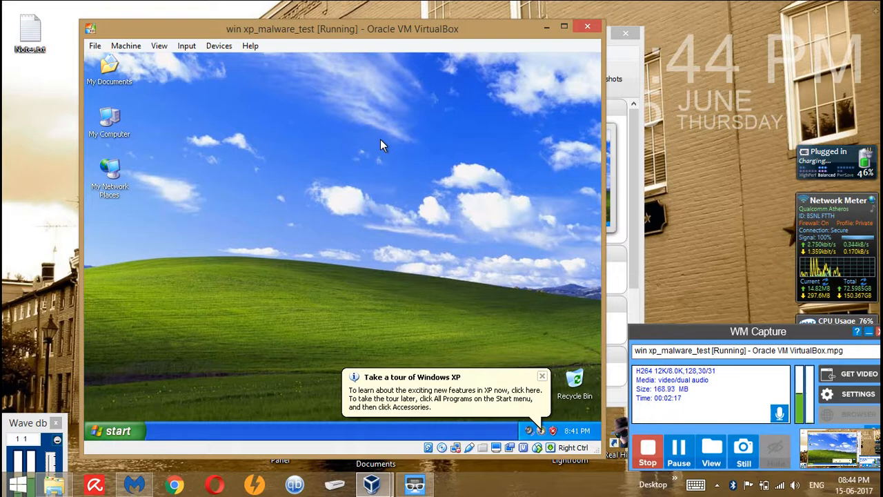
left_click(650, 447)
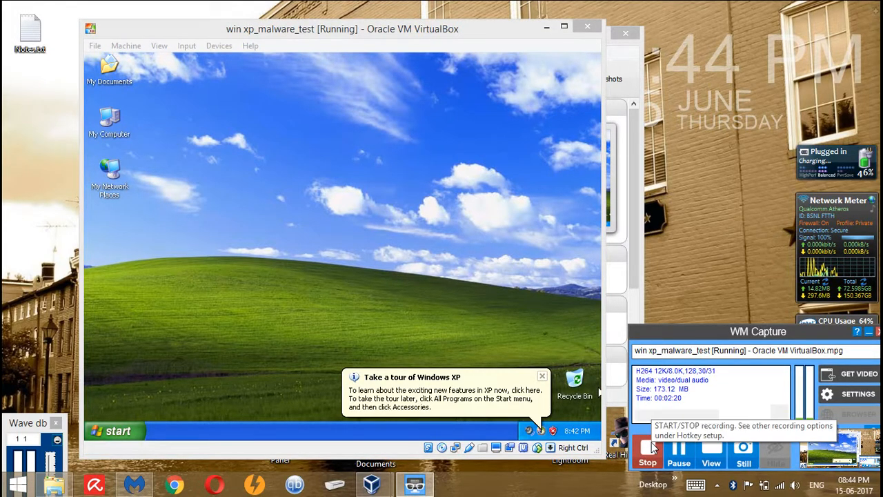